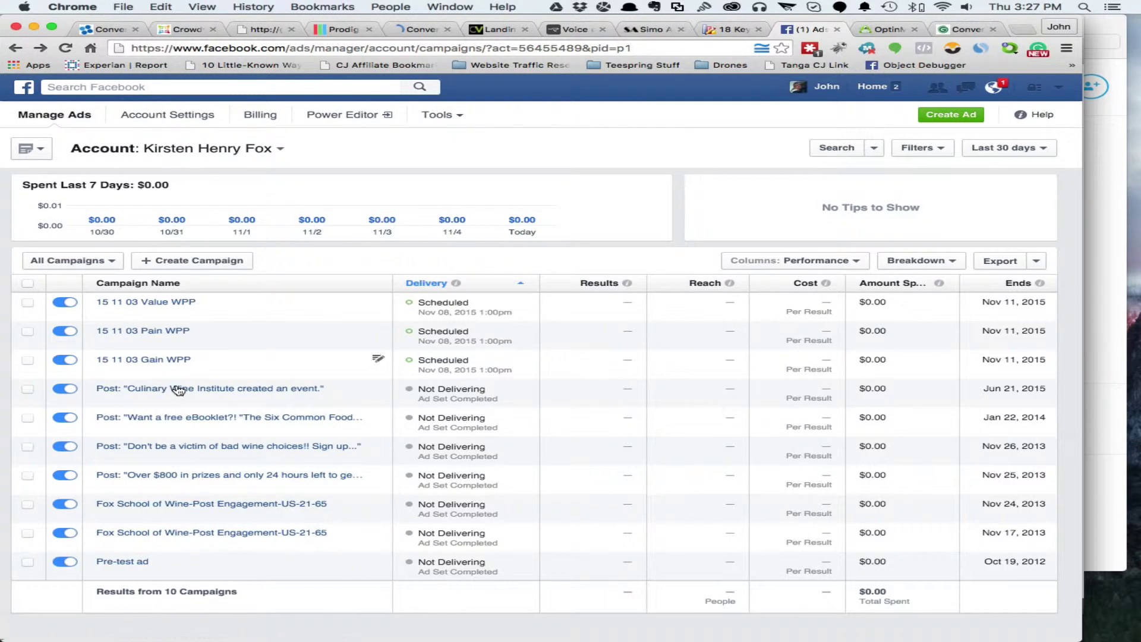
Open Audience Insights with everyone on Facebook as the starting audience and dismiss the location tip.
click(444, 118)
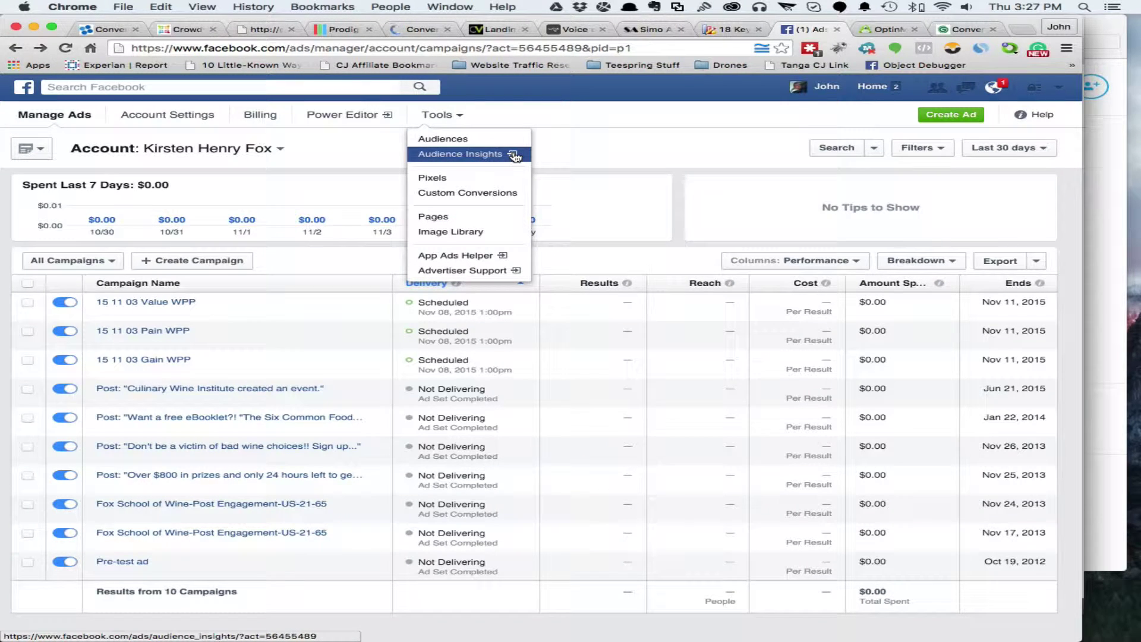
click(482, 154)
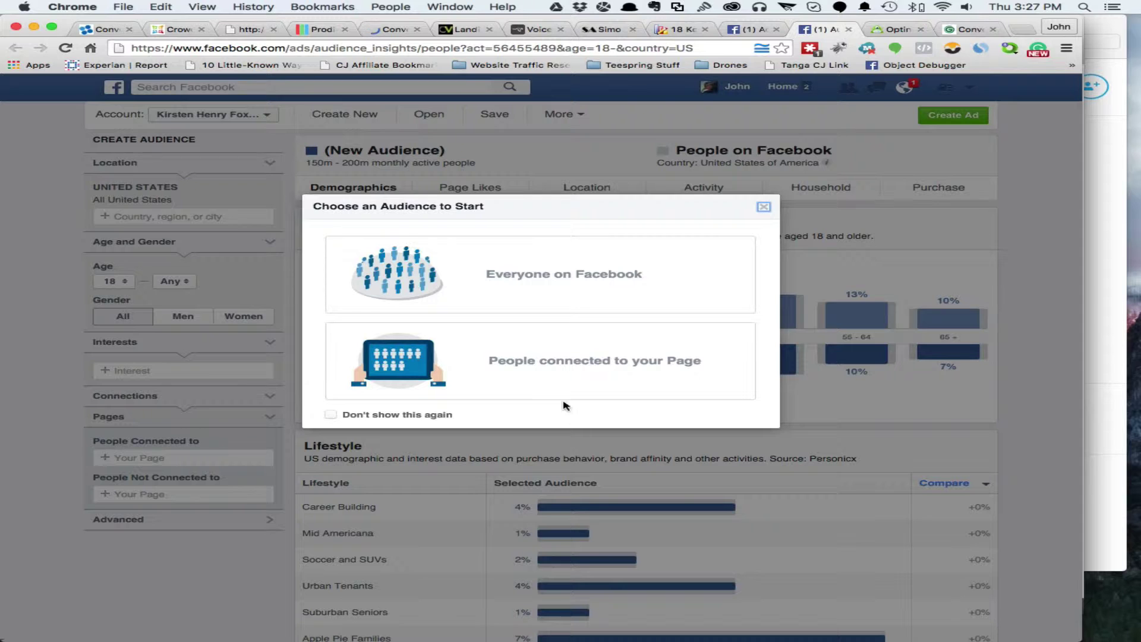
click(500, 288)
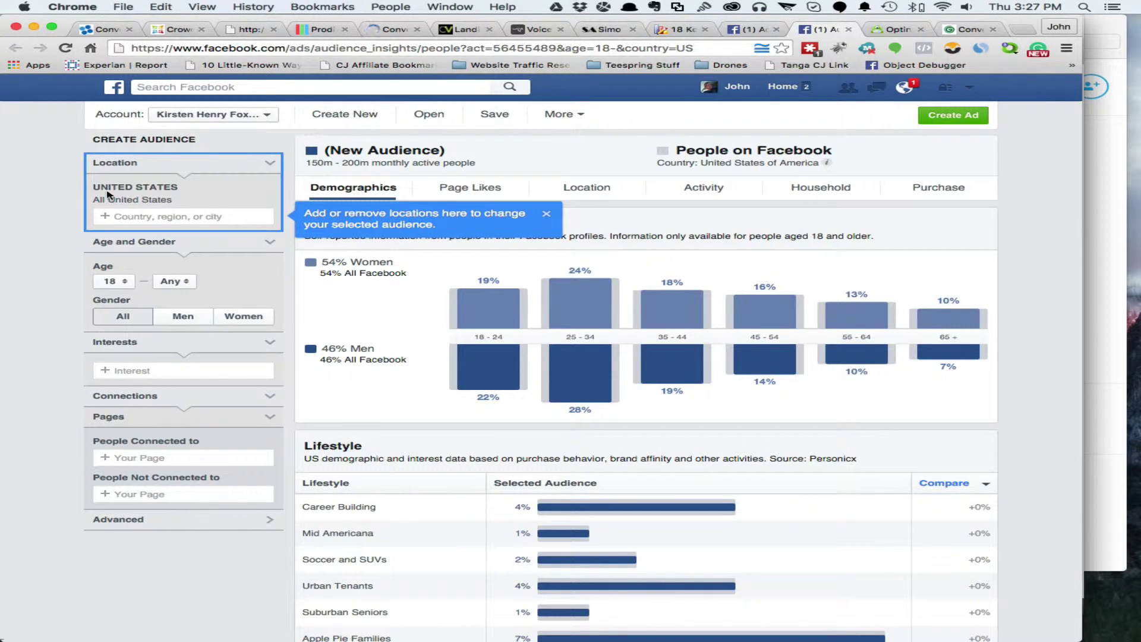
click(547, 213)
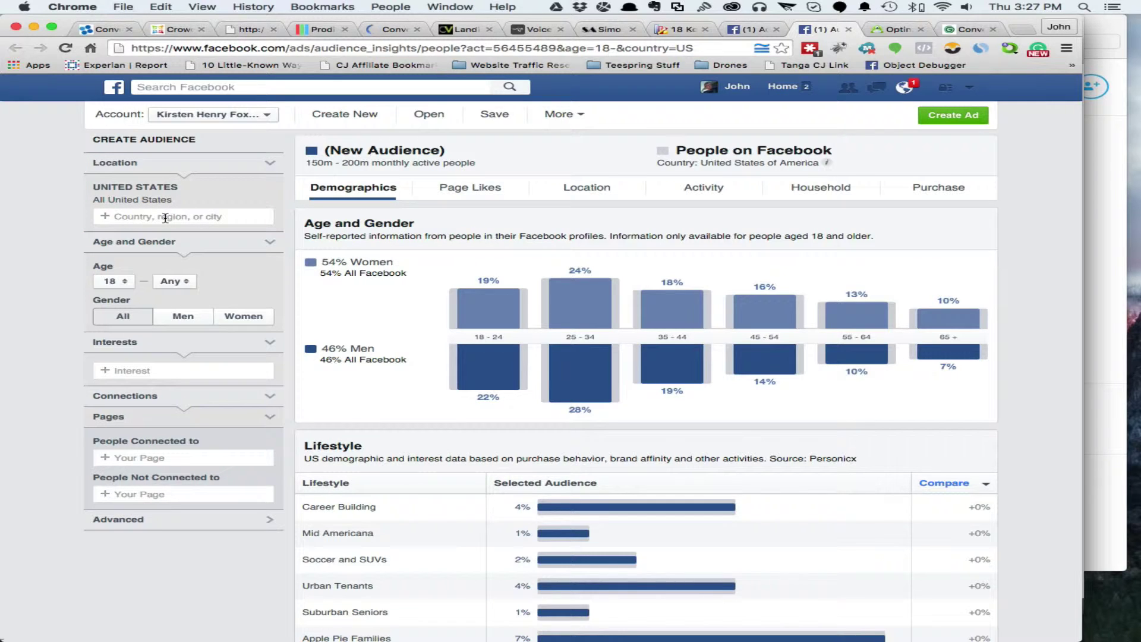
Add the interests waiter, waitress and Waiting staff to the new audience.
click(131, 371)
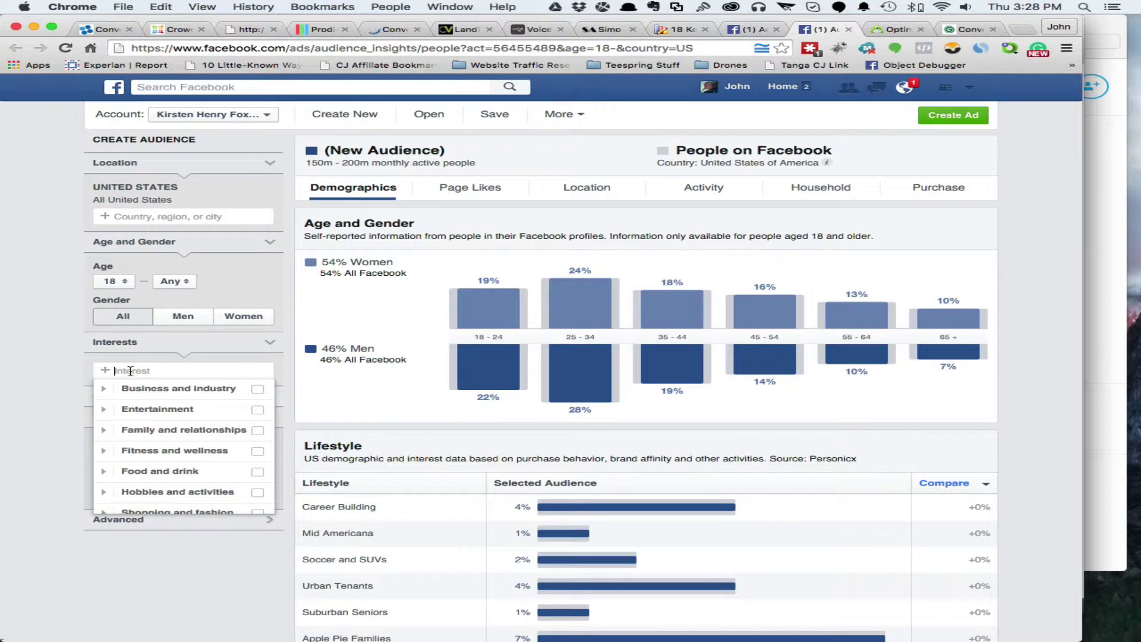
text(waiter)
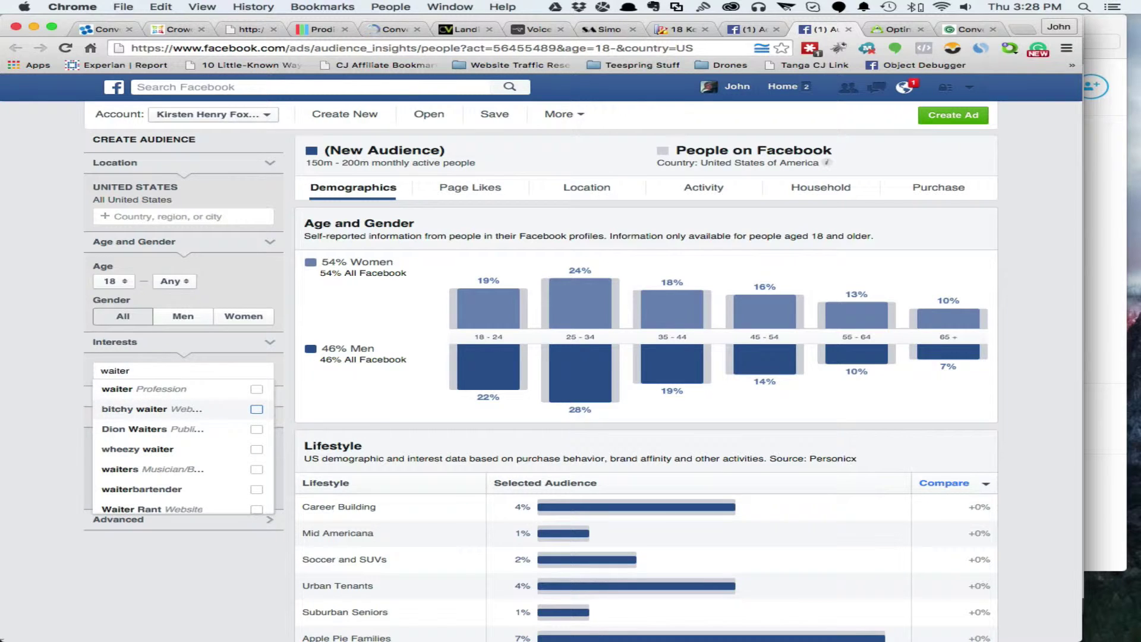
click(142, 388)
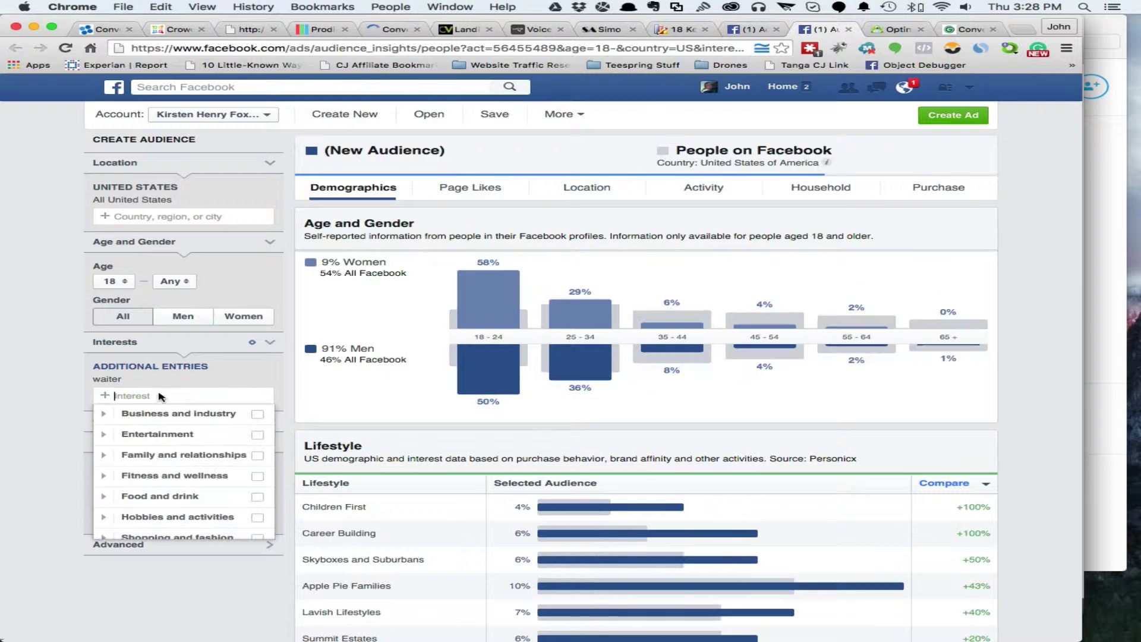
text(waitress)
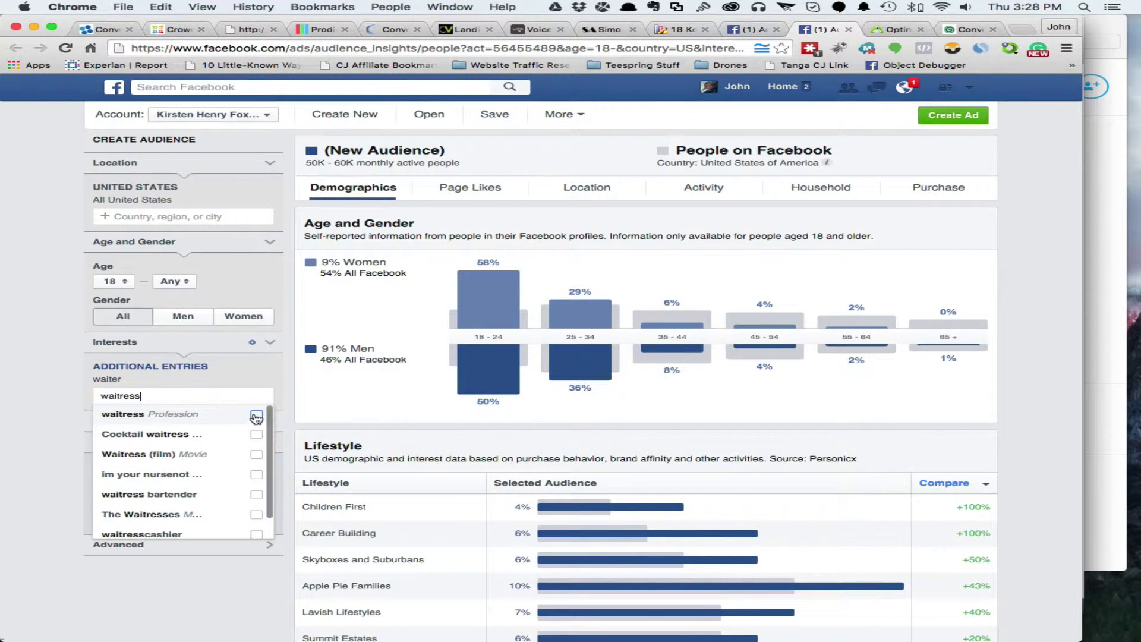
click(256, 415)
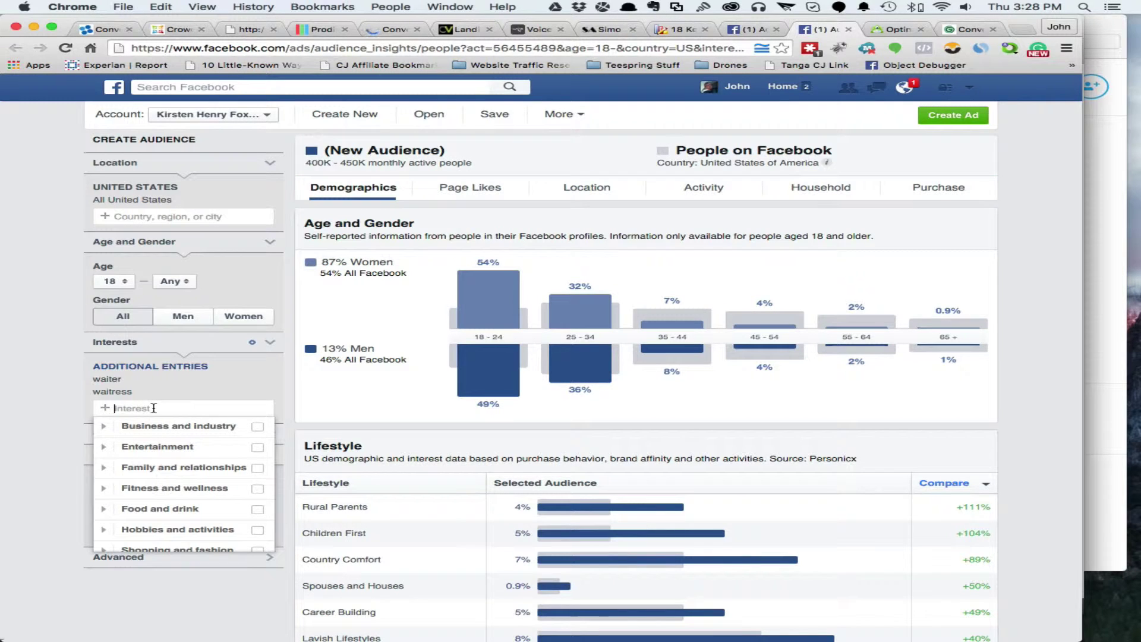
text(waiting)
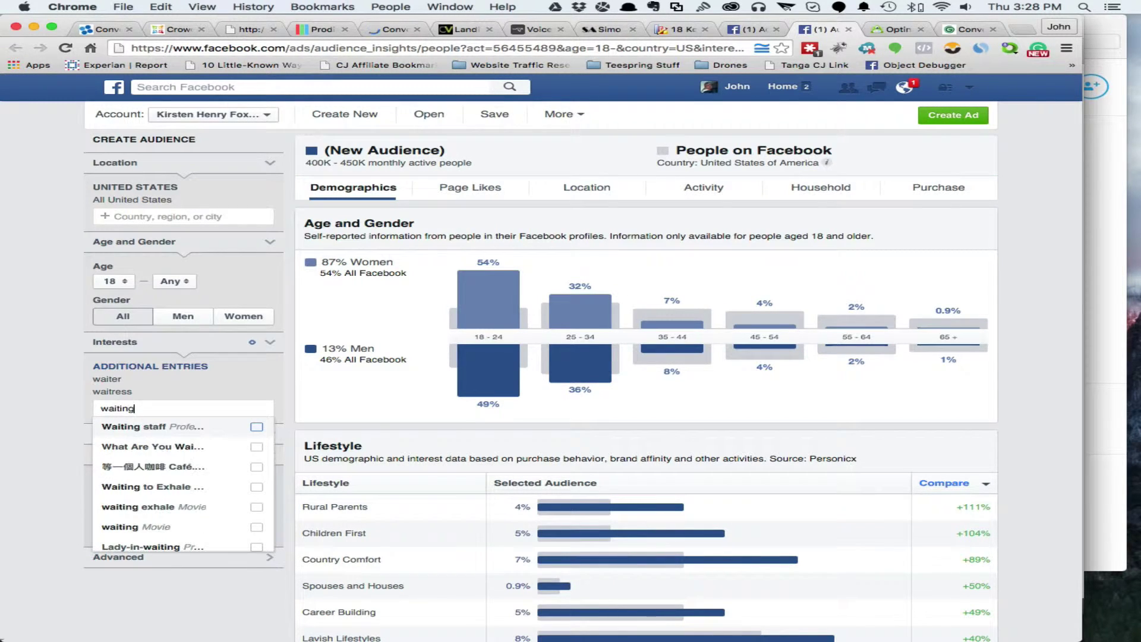
click(256, 427)
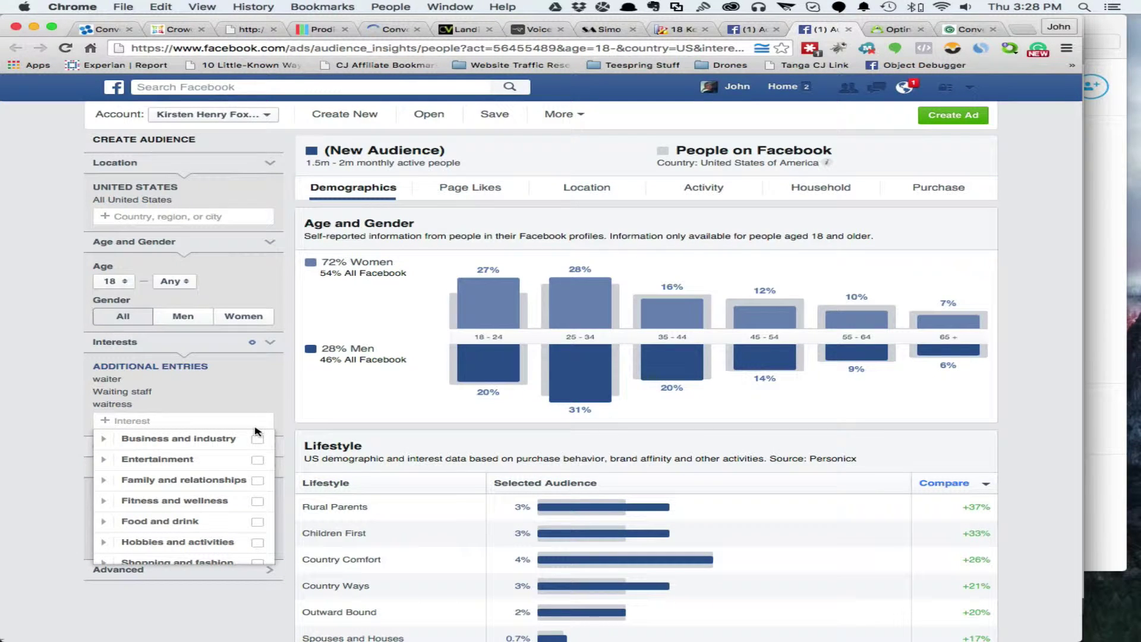
Find food service director among the interests and add it to the audience.
text(food s)
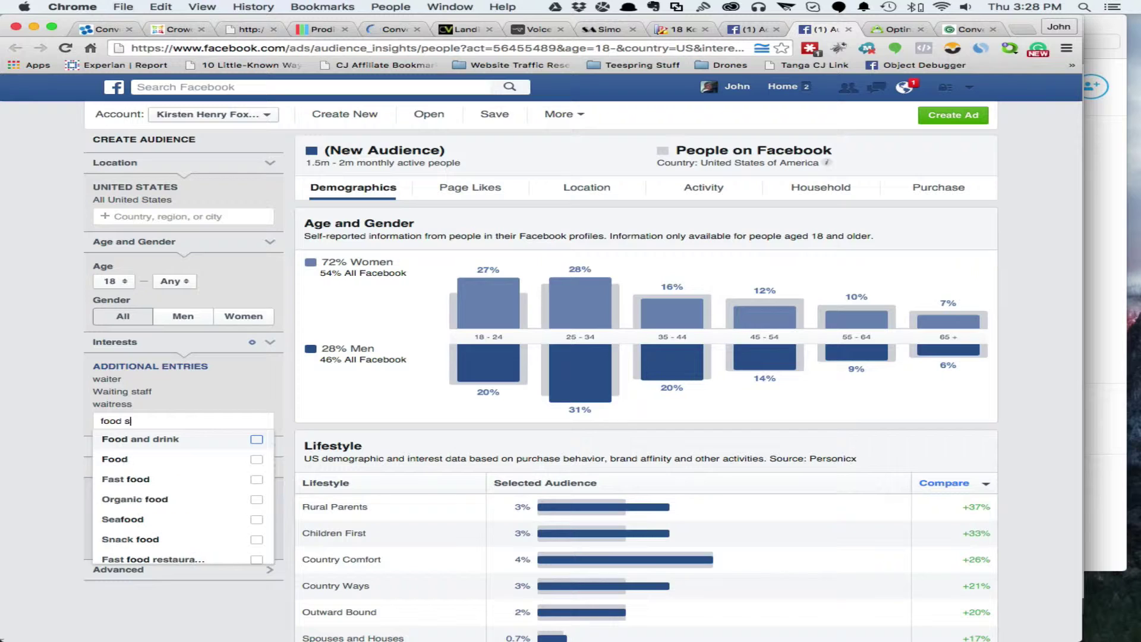
text(ervice)
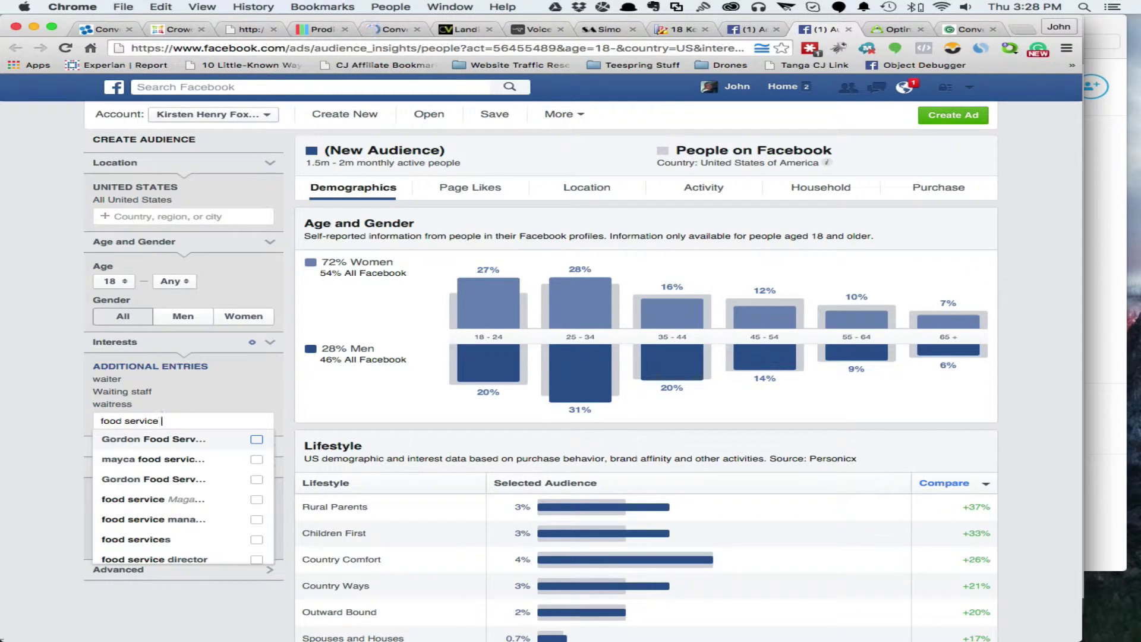
text(di)
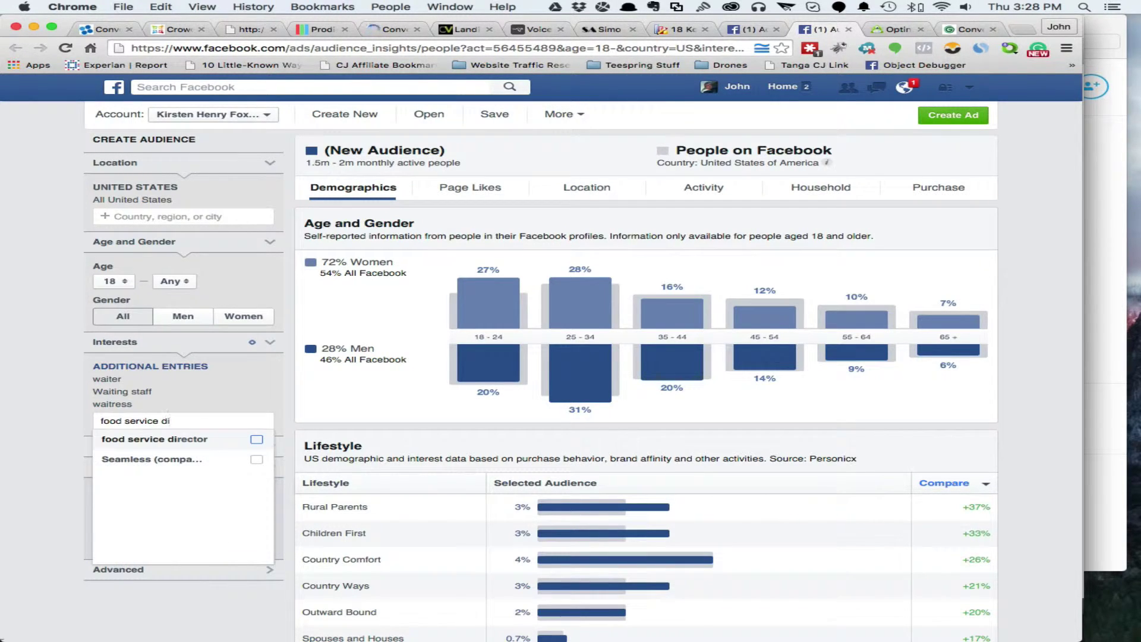
click(177, 439)
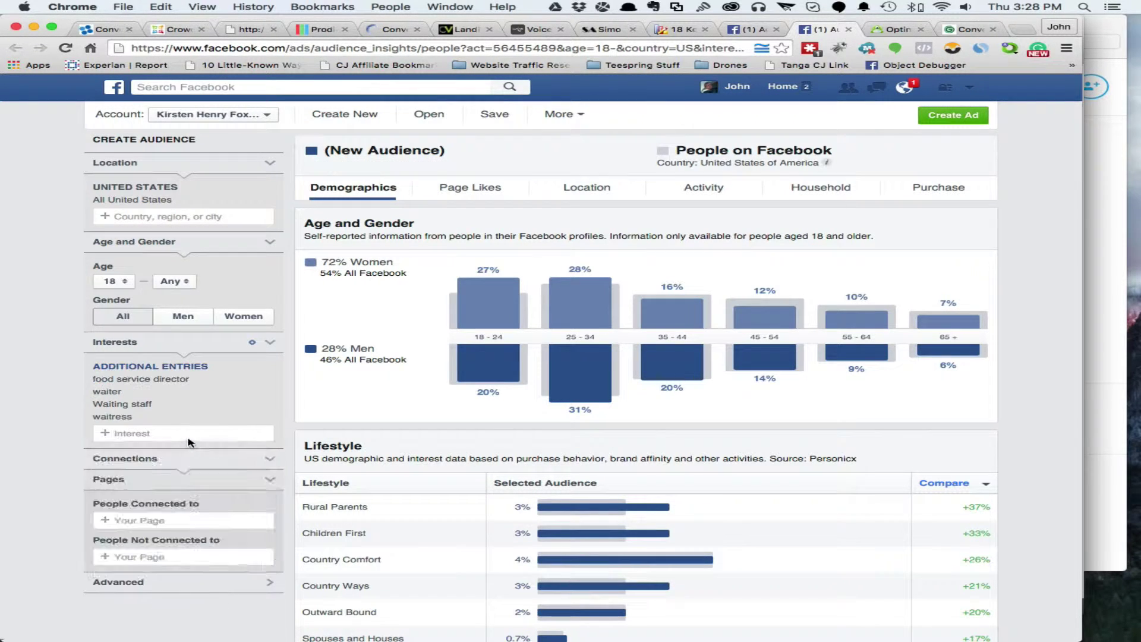
click(43, 429)
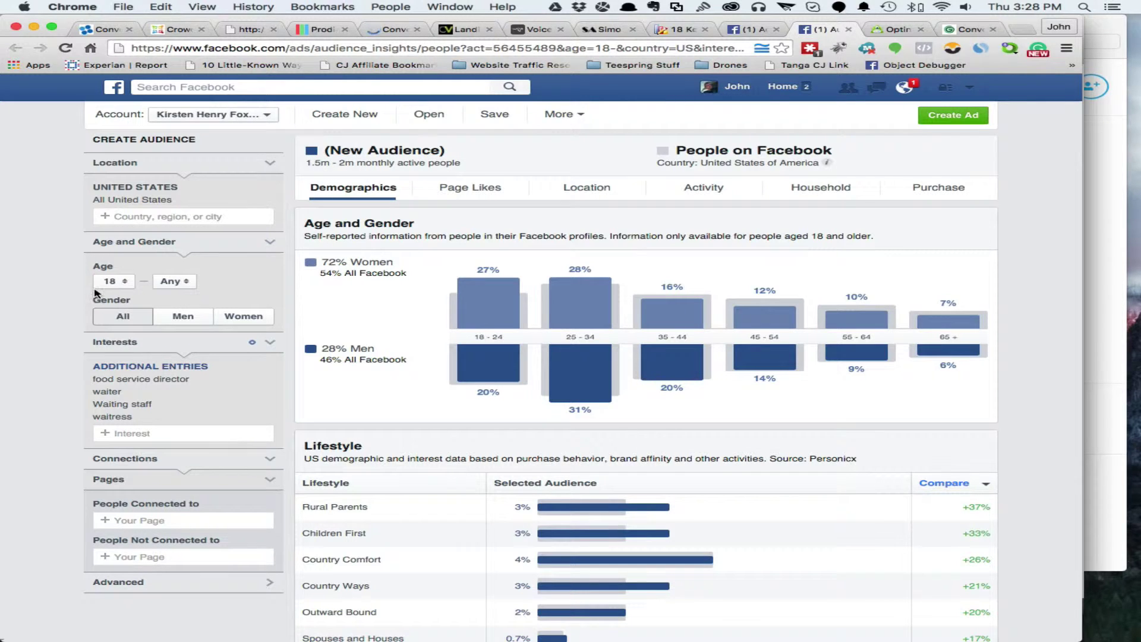
Limit the audience to women aged 21 to 34.
click(114, 281)
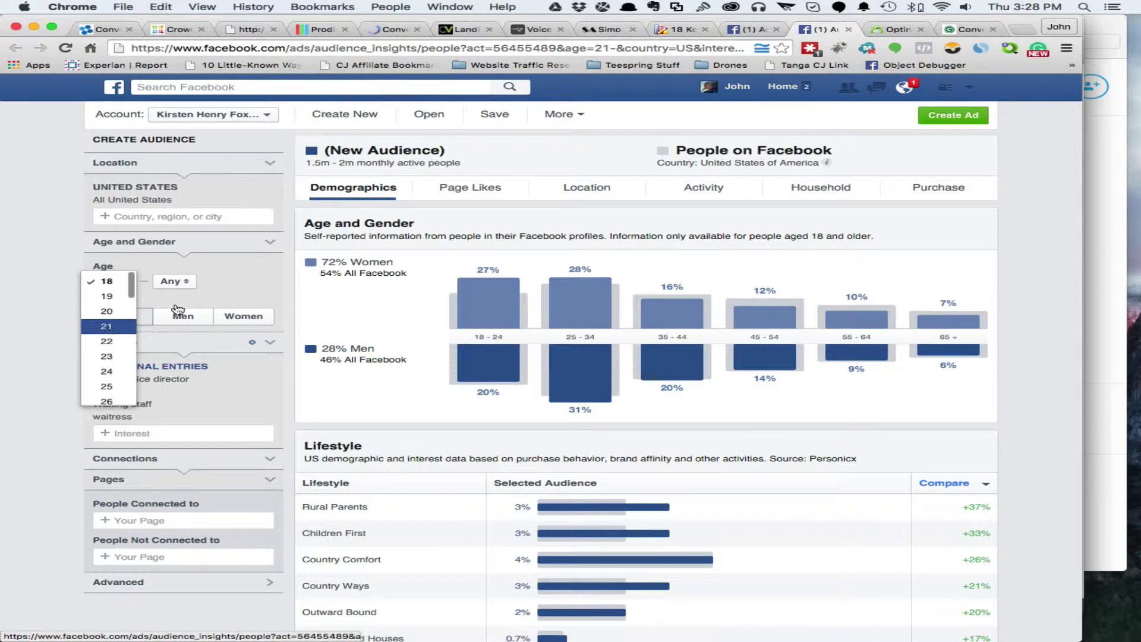
click(113, 326)
click(172, 281)
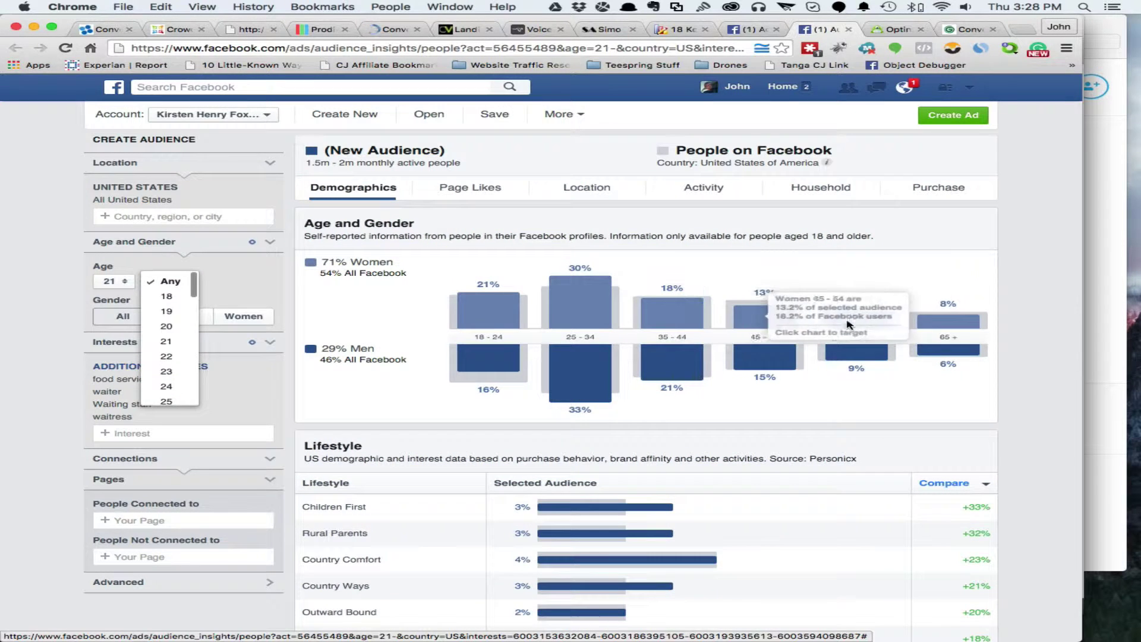
mouse_move(482, 359)
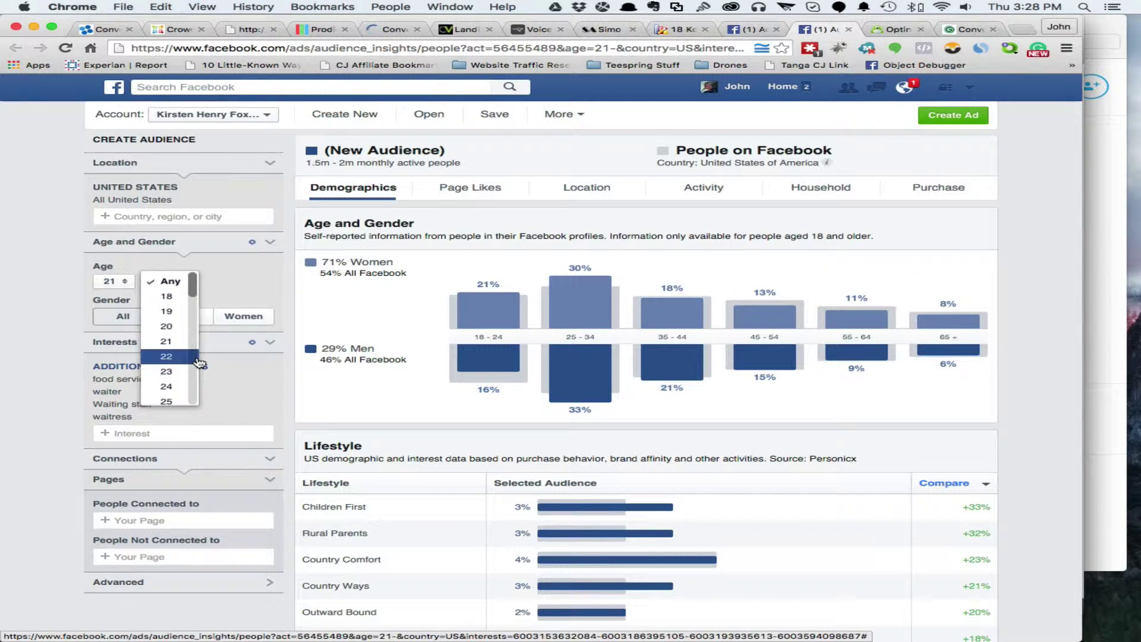
scroll(196, 359, down, 5)
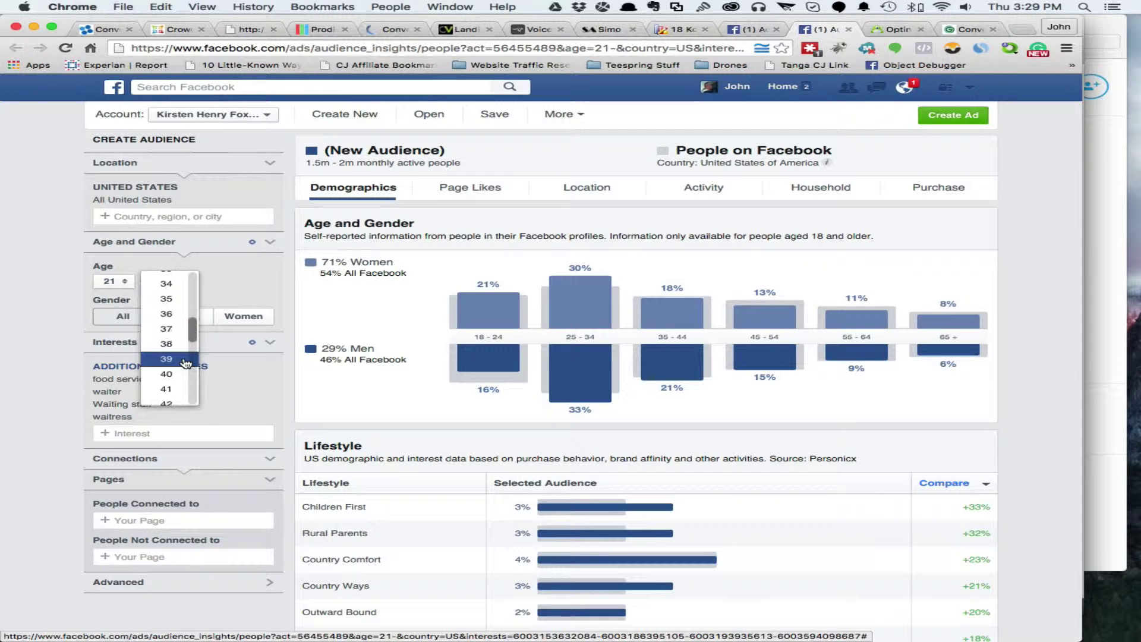
click(176, 285)
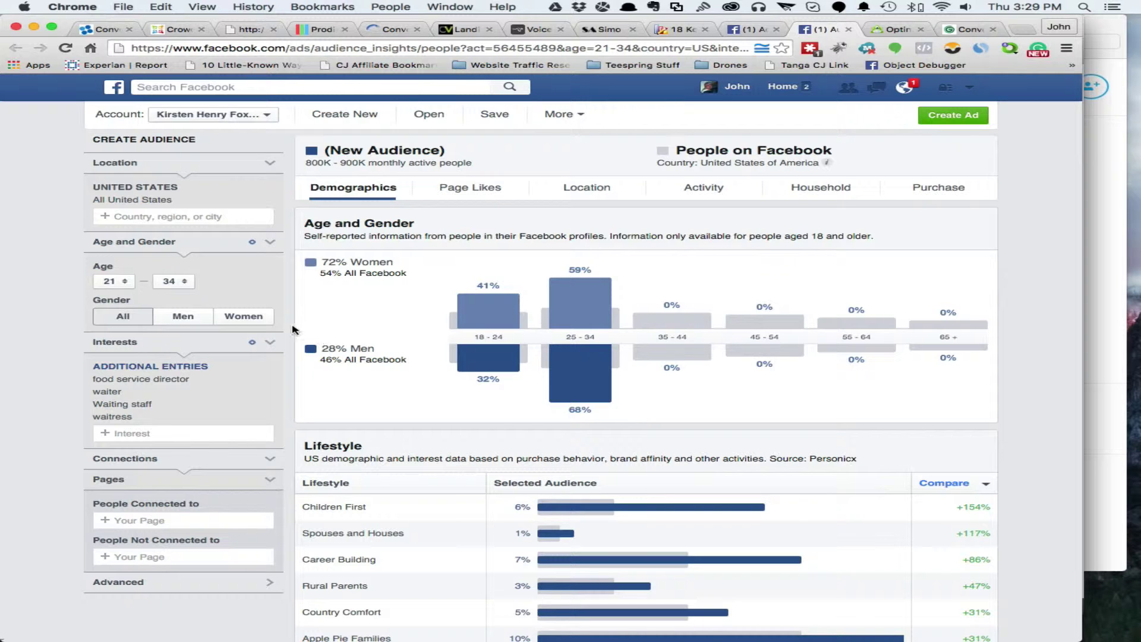
click(244, 318)
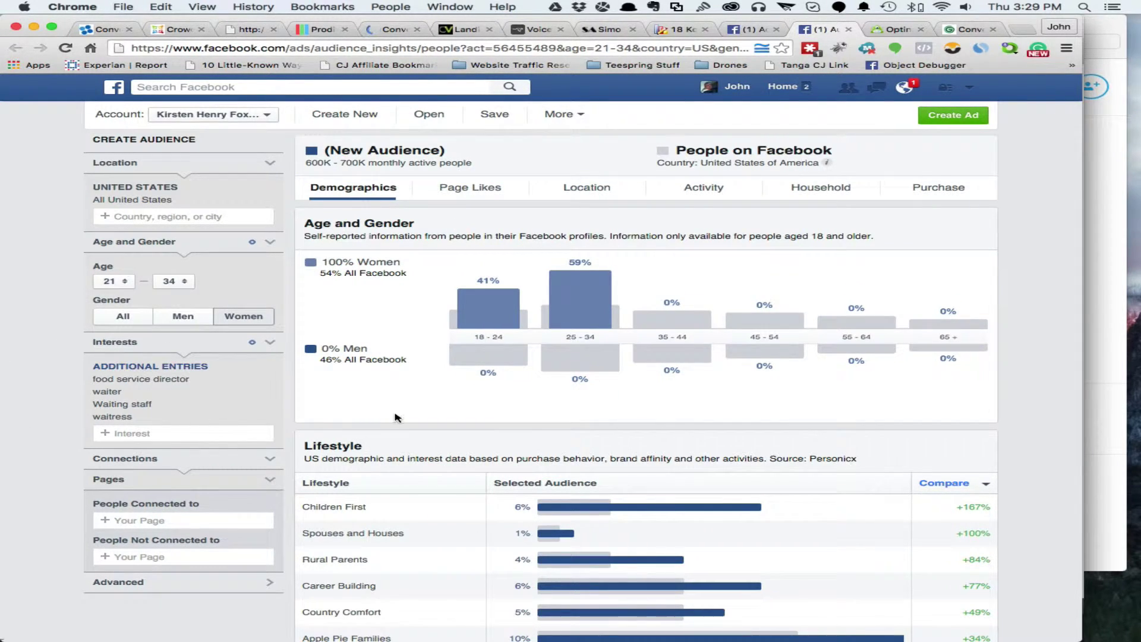
Examine the audience's page likes, including the top categories and the list of most relevant pages.
click(479, 191)
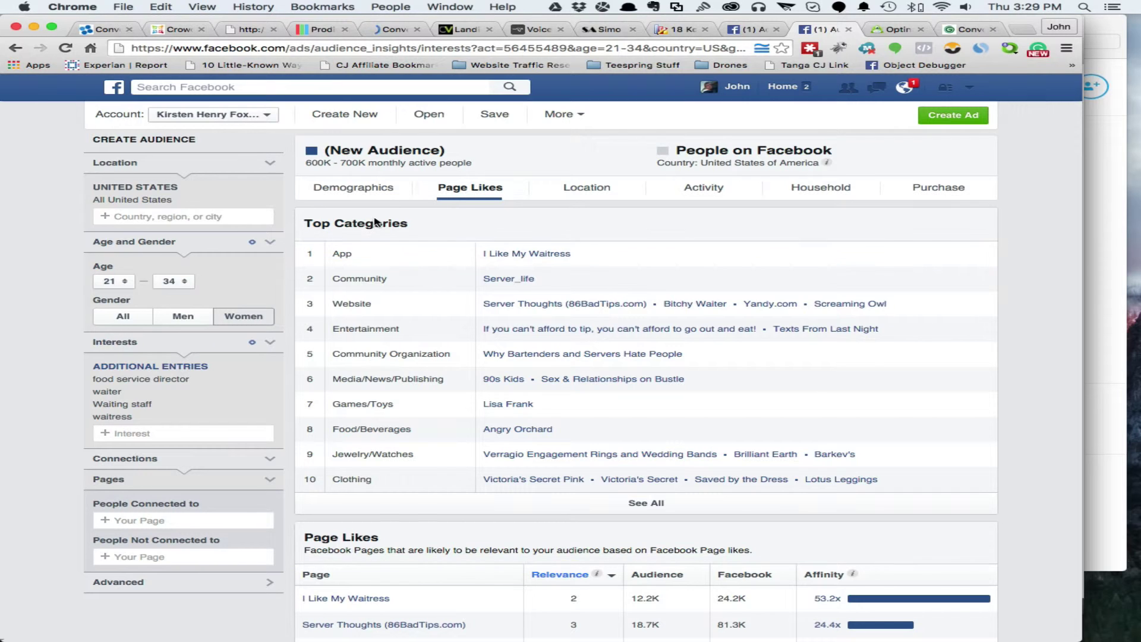
scroll(485, 590, down, 3)
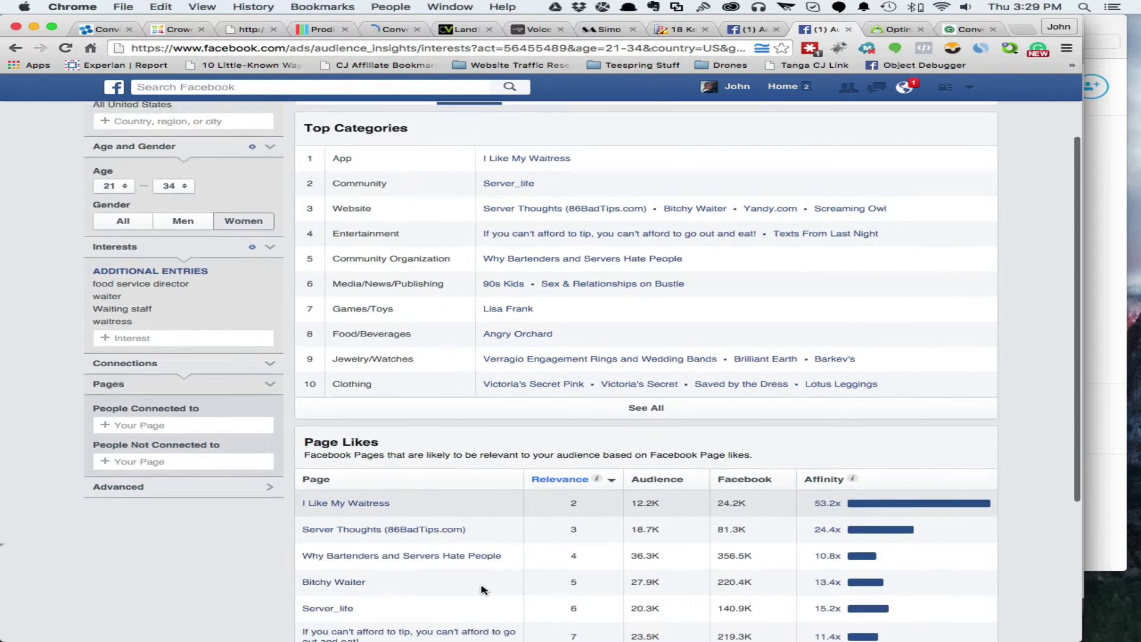
scroll(485, 591, down, 4)
mouse_move(327, 439)
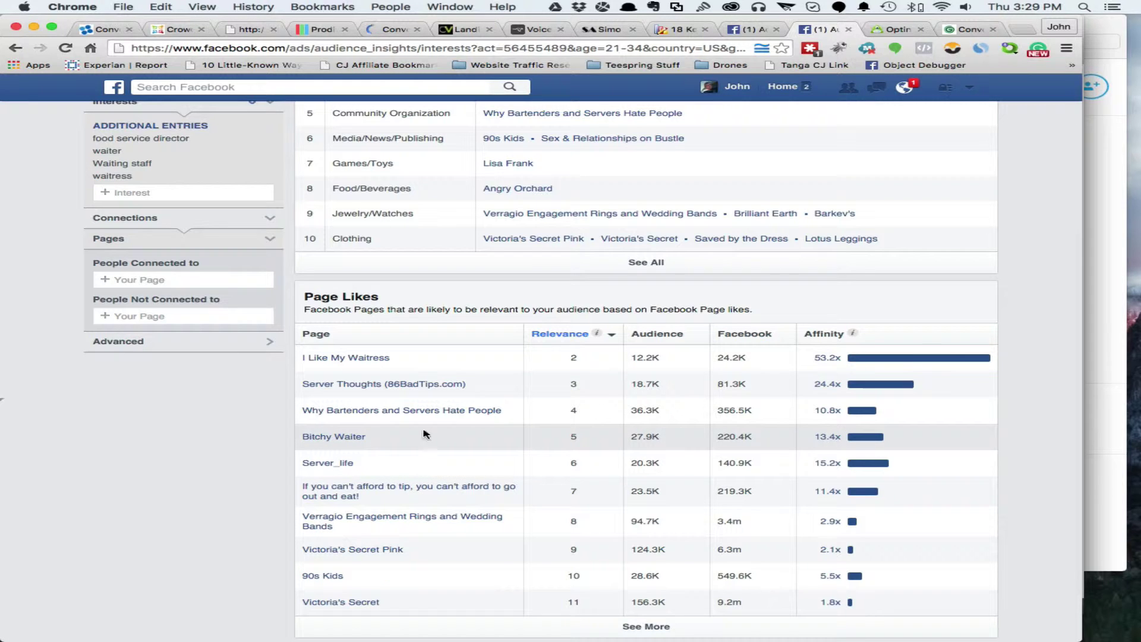
mouse_move(344, 416)
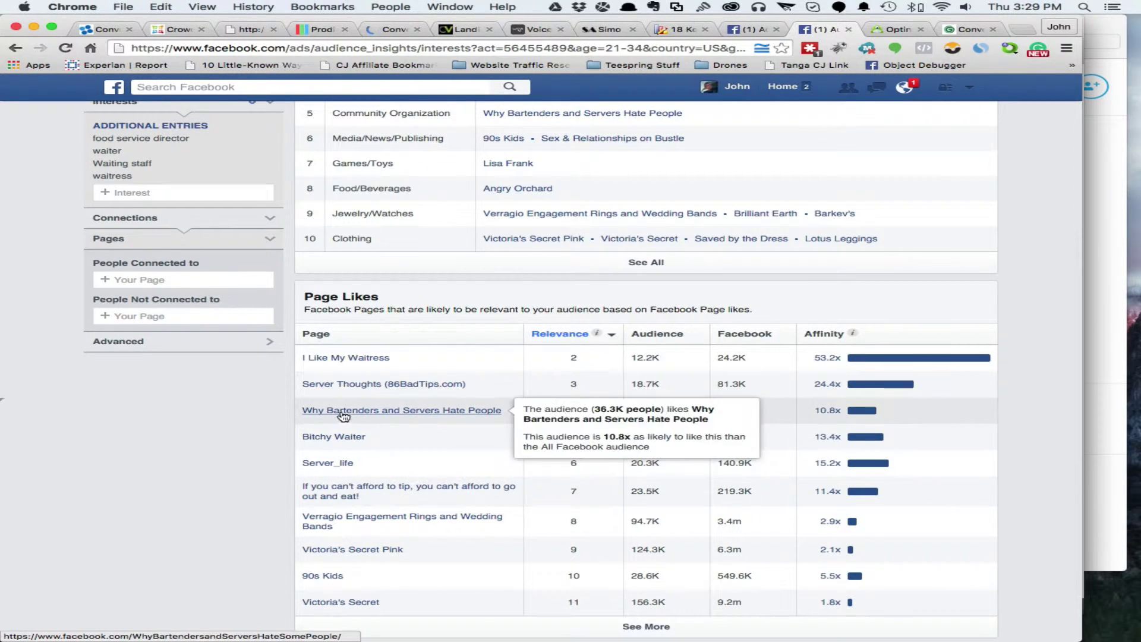
View the I Like My Waitress page in a separate browser tab, look through it and close it again.
right_click(337, 359)
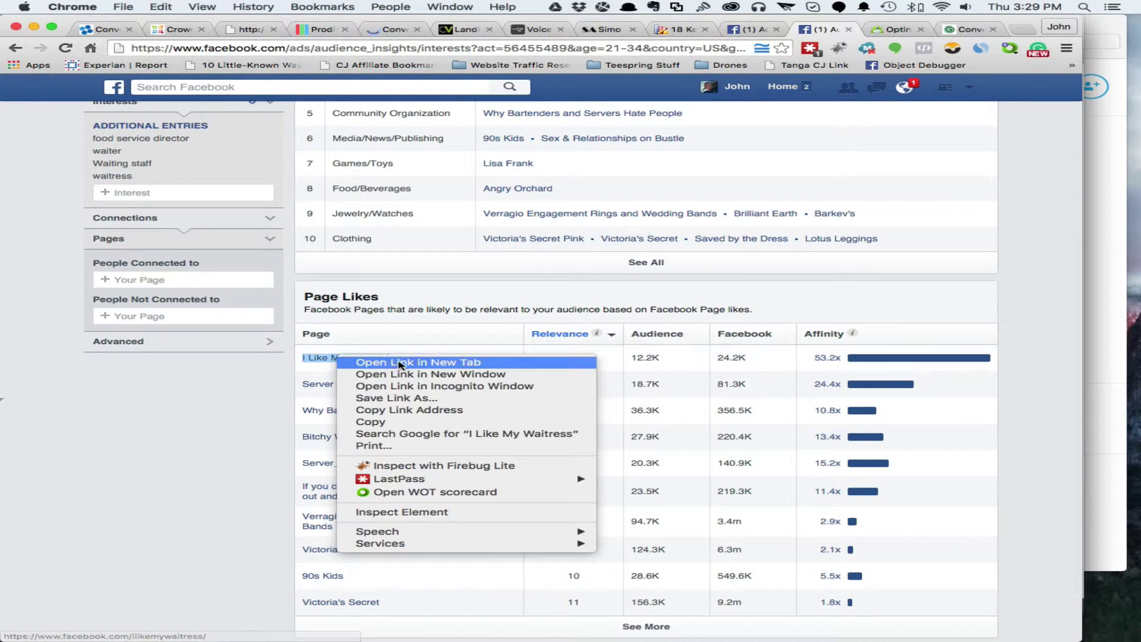
click(410, 362)
click(838, 30)
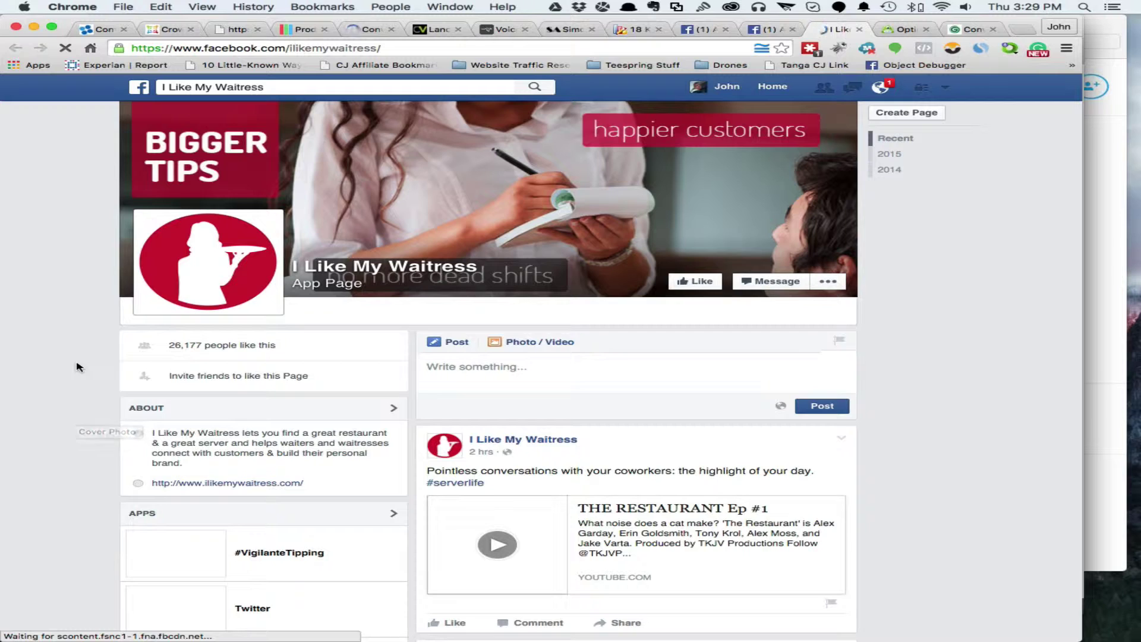
scroll(77, 367, down, 7)
scroll(77, 367, up, 7)
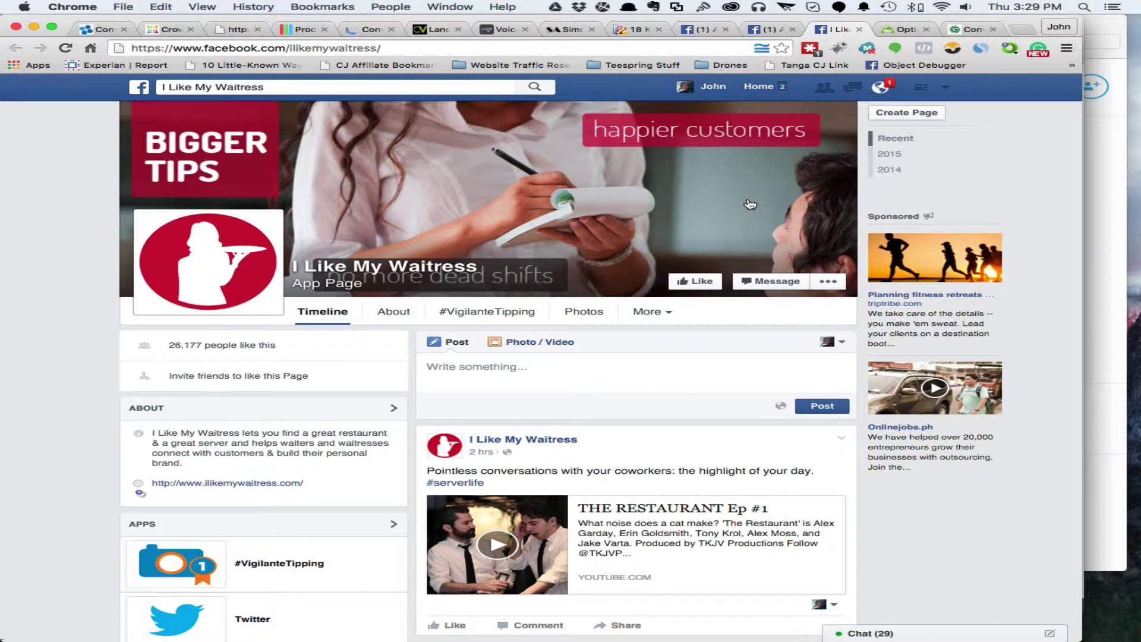
key(super+w)
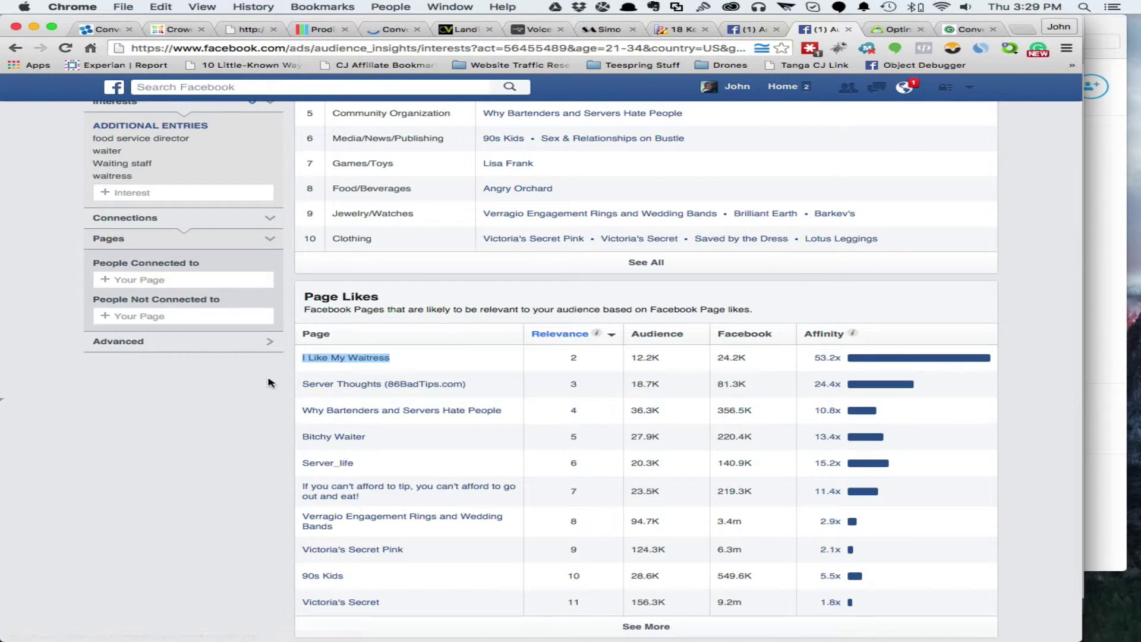
Try to find "i like my waitress" among the audience interests and clear the search text.
click(148, 190)
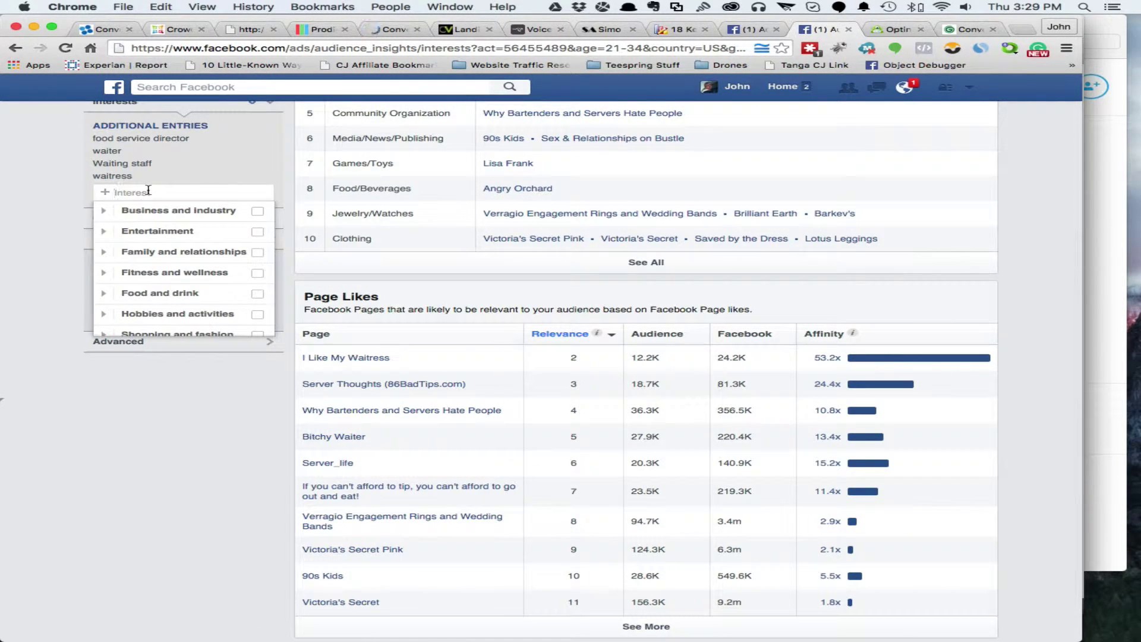
text(i like m)
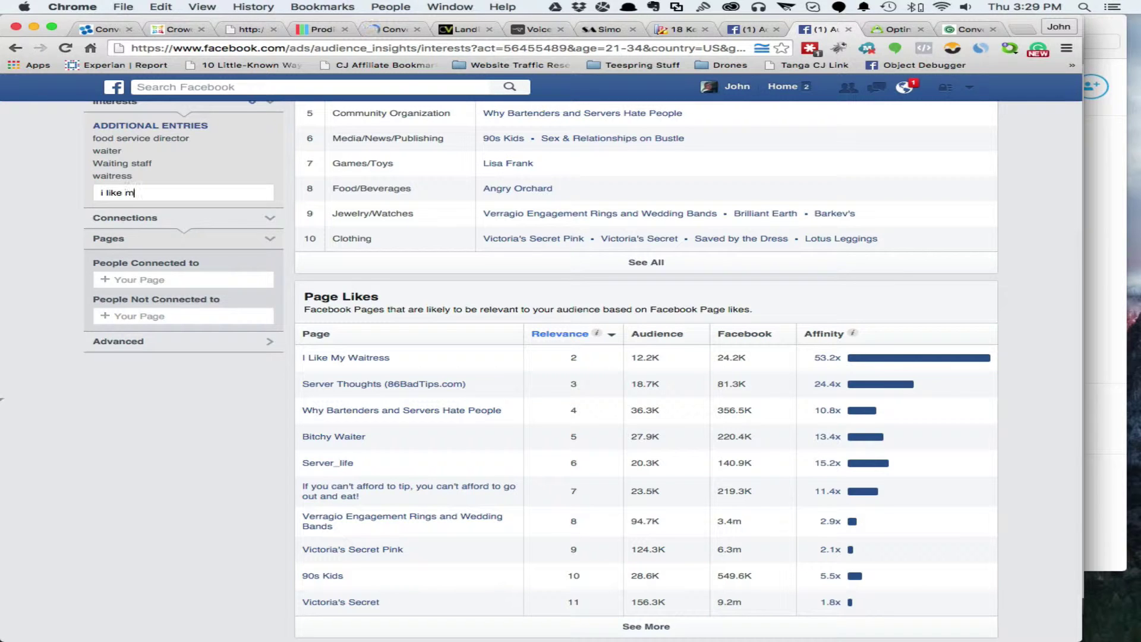
text(y wai)
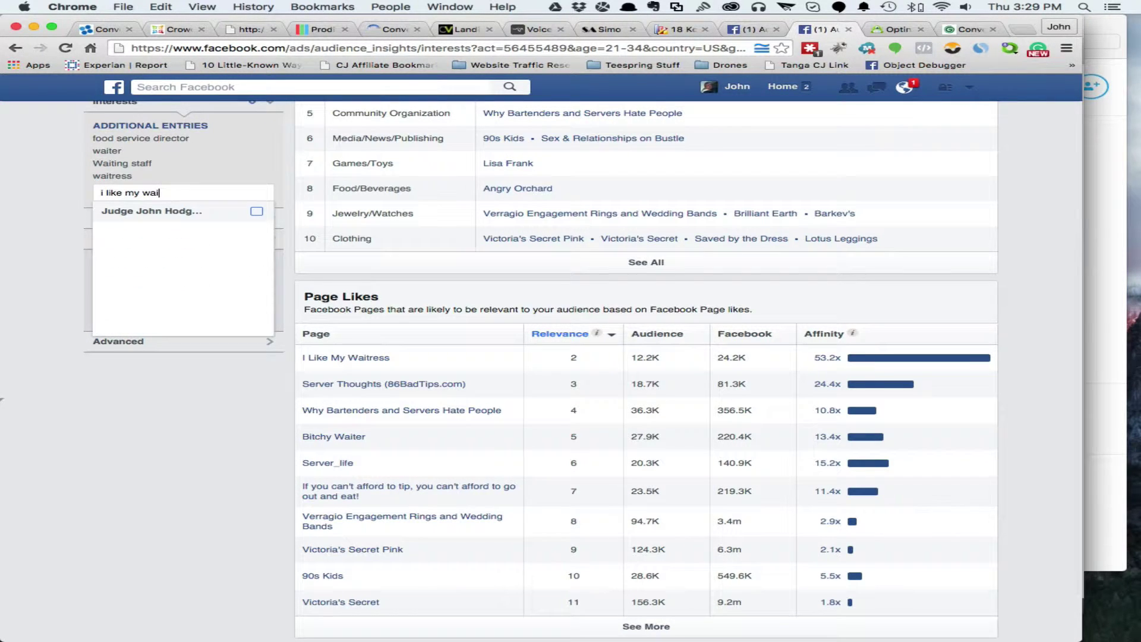
key(BackSpace)
key(BackSpace)
key(BackSpace)
key(BackSpace)
key(BackSpace)
key(BackSpace)
key(BackSpace)
key(BackSpace)
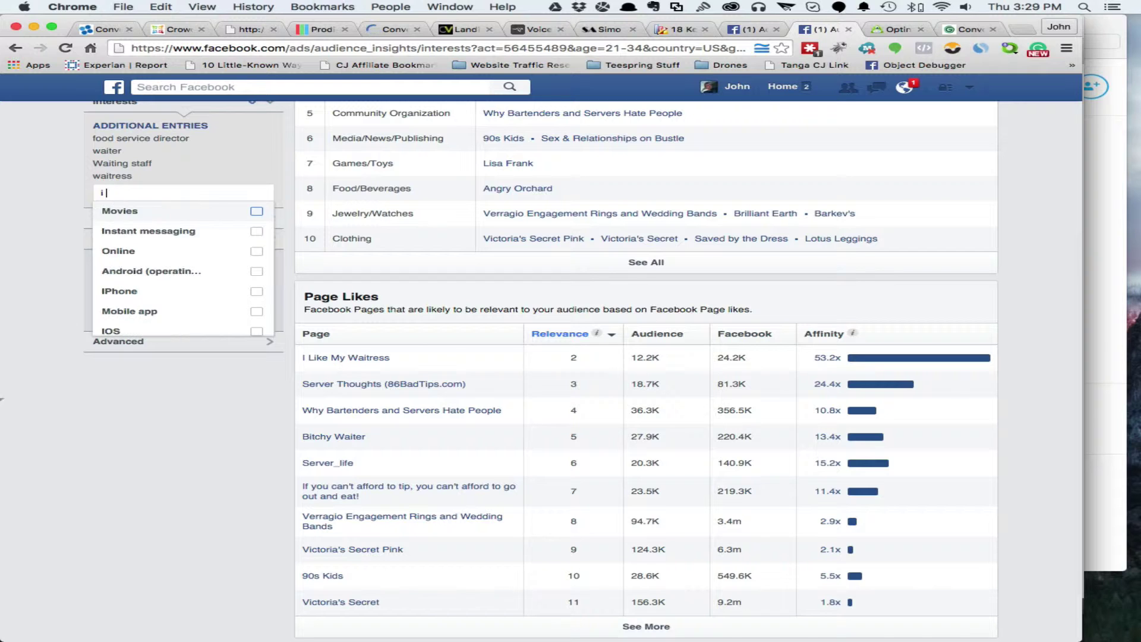
Add the "bitchy waiter" website interest to the audience's interests and close the suggestion list.
click(117, 192)
text(bi)
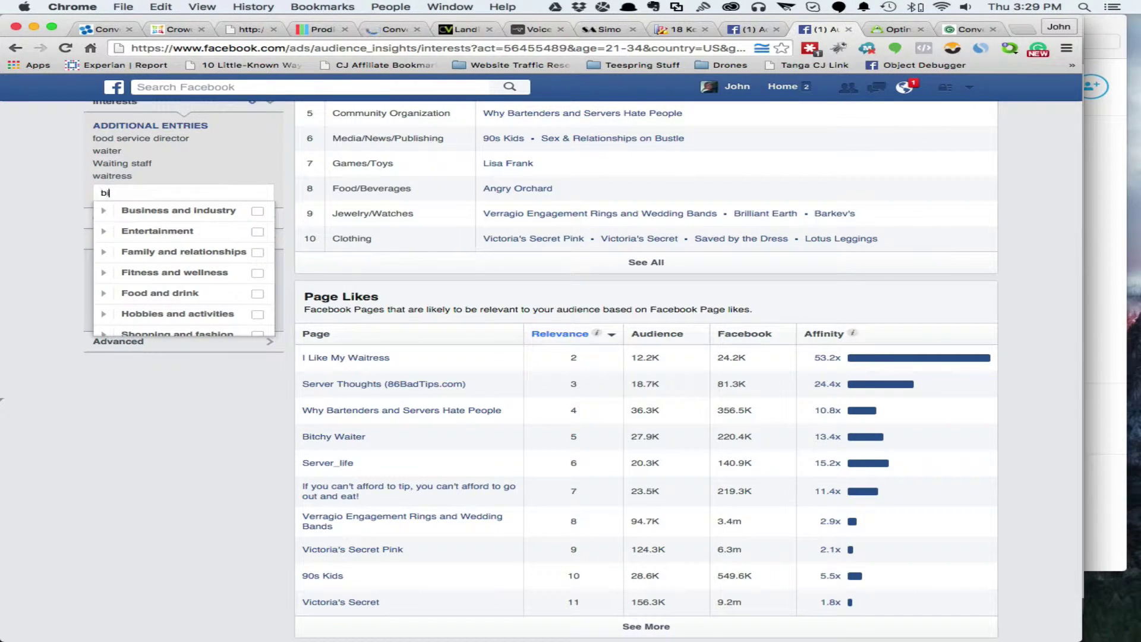
text(tchy)
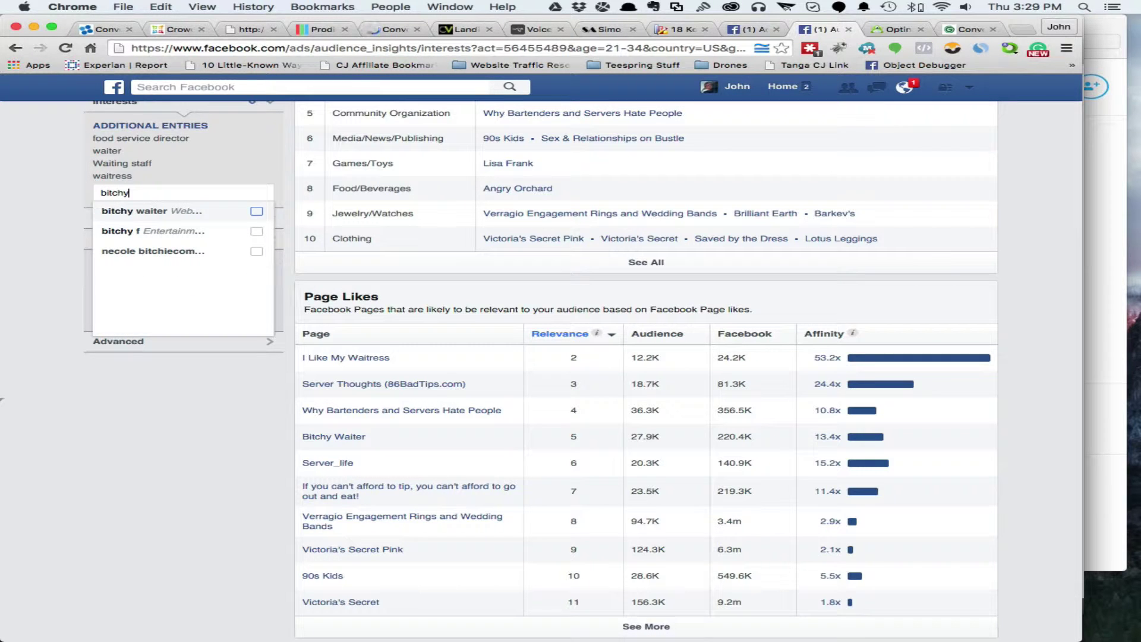
click(256, 211)
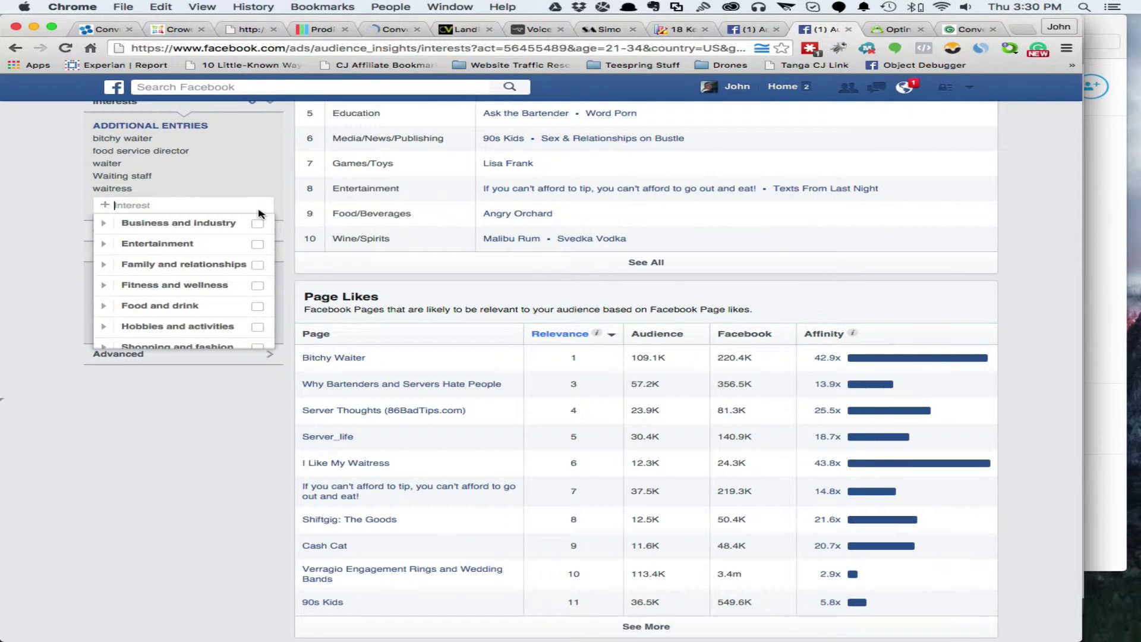
click(41, 229)
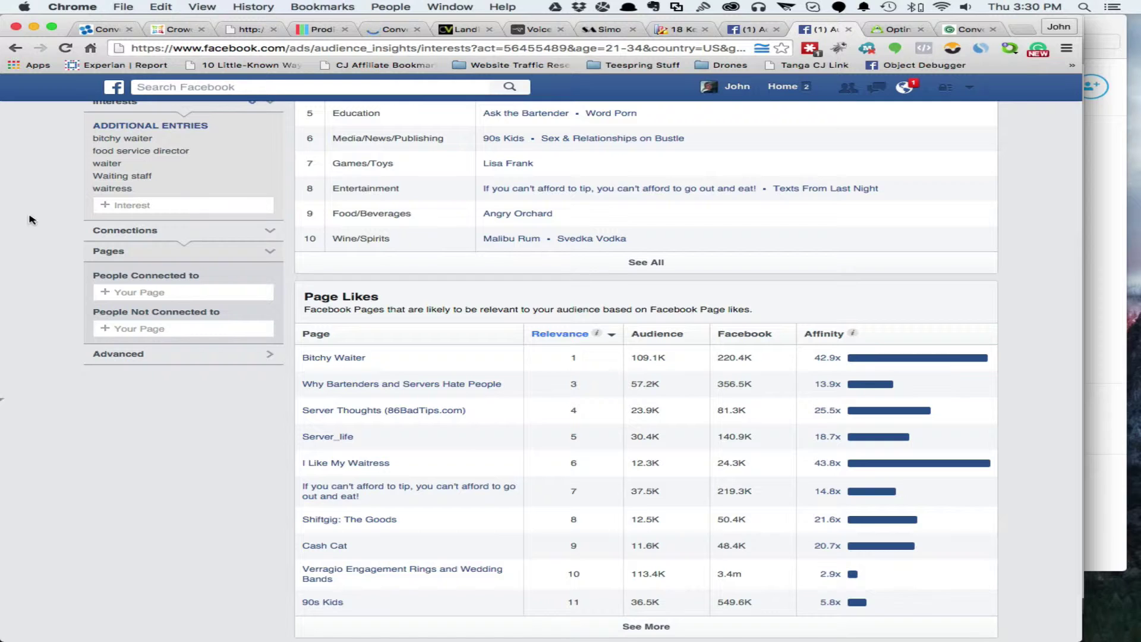
Review the updated audience's size, targeting criteria, top categories and list of relevant pages.
scroll(488, 226, up, 5)
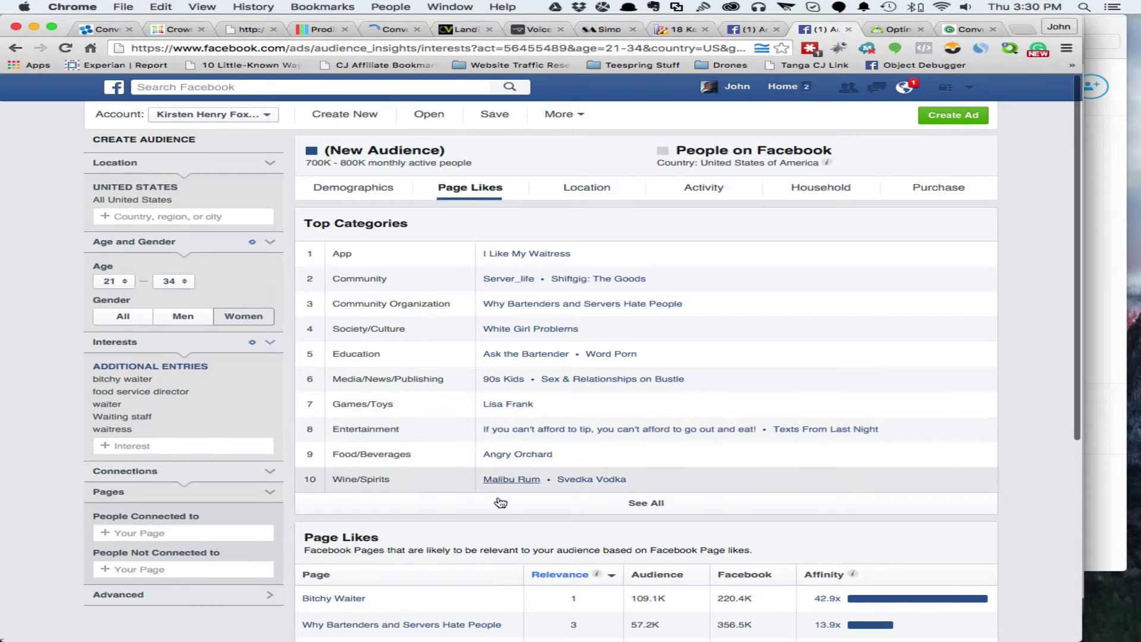
scroll(53, 379, down, 3)
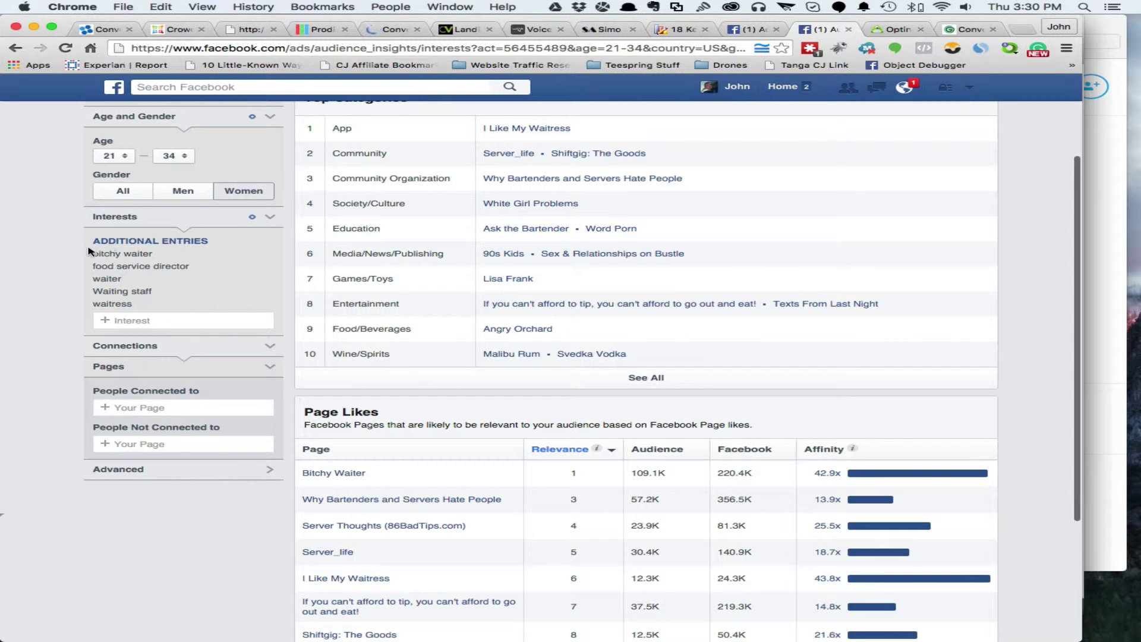
scroll(29, 268, up, 3)
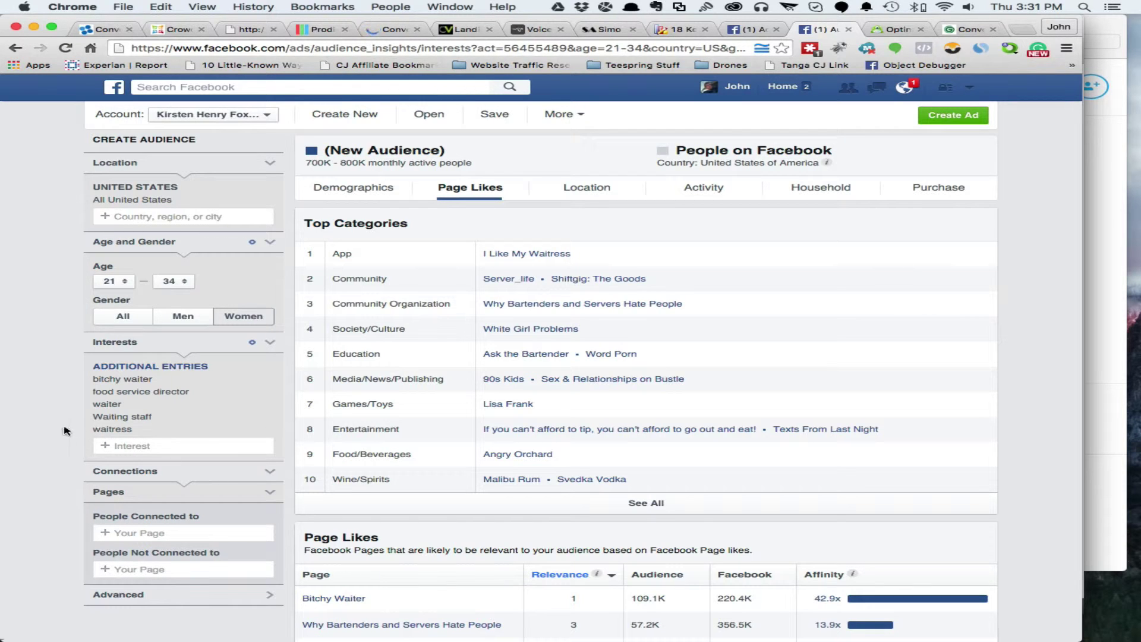
scroll(64, 431, down, 5)
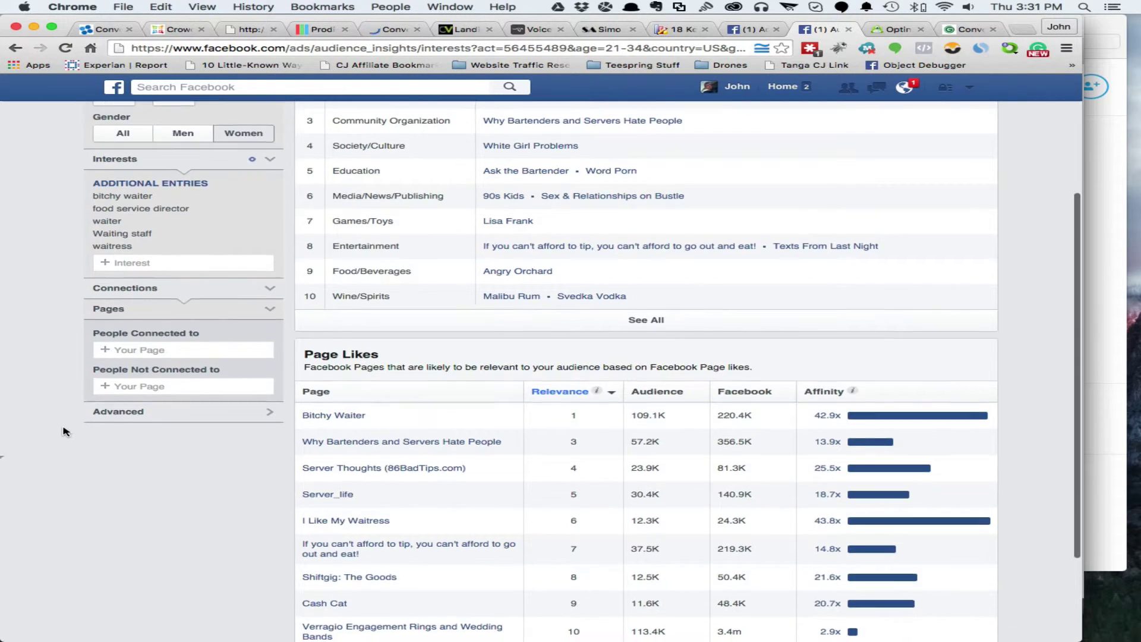
scroll(64, 431, up, 5)
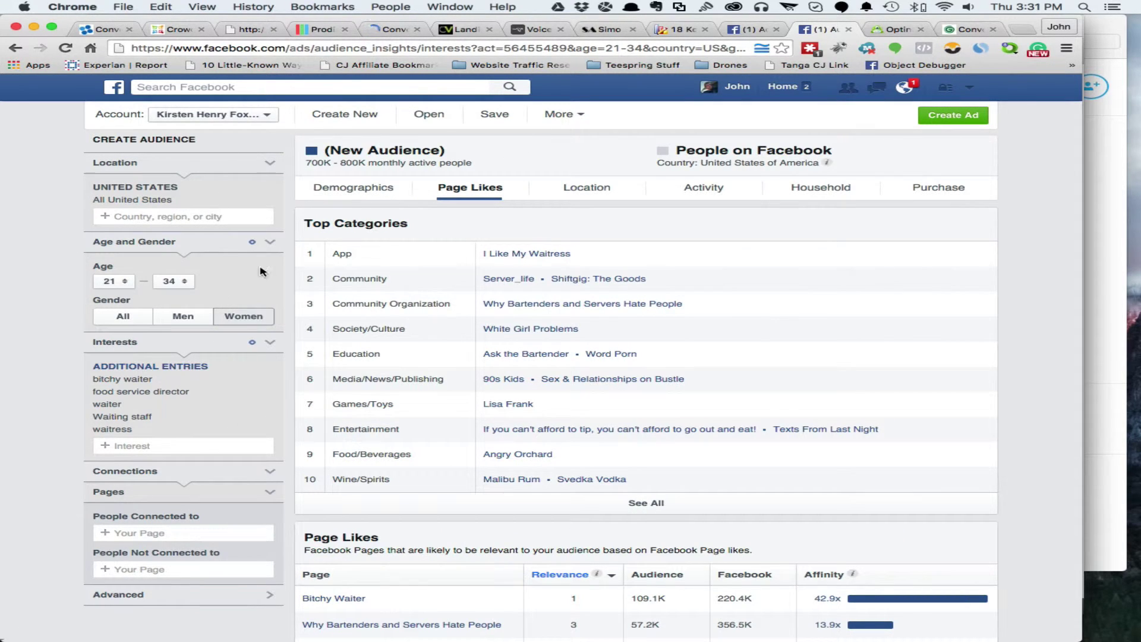
click(493, 116)
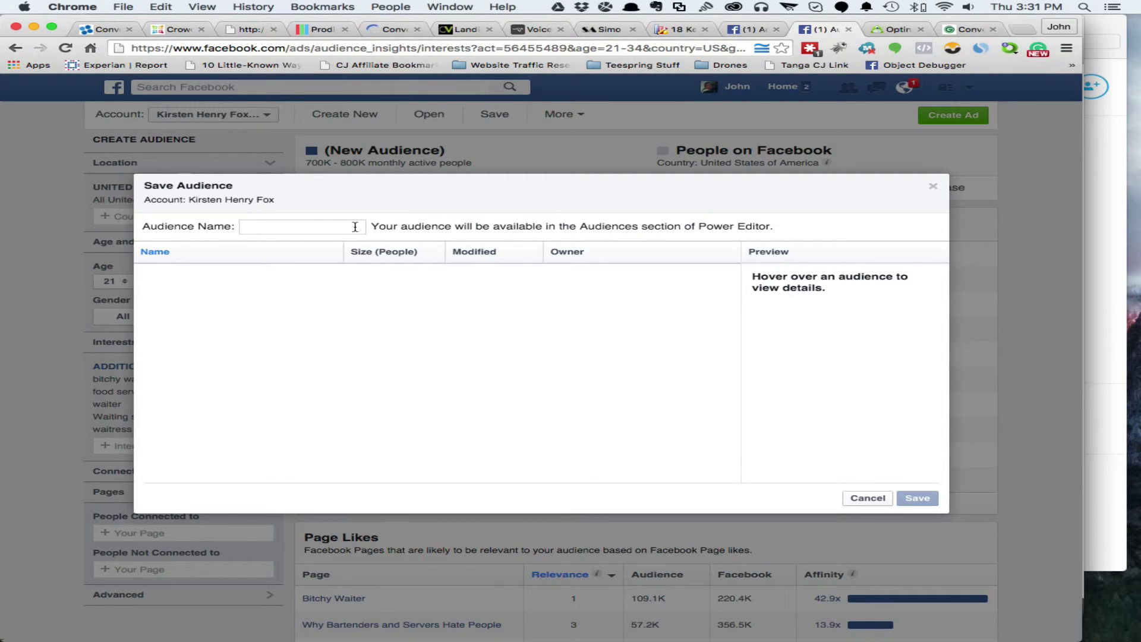
click(243, 226)
click(872, 500)
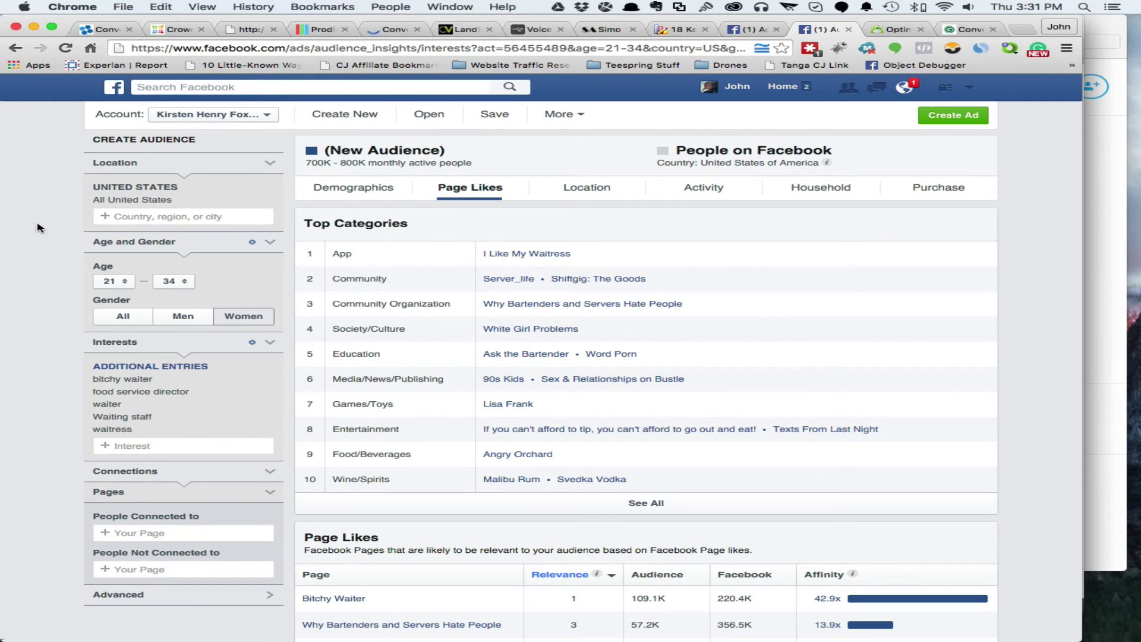